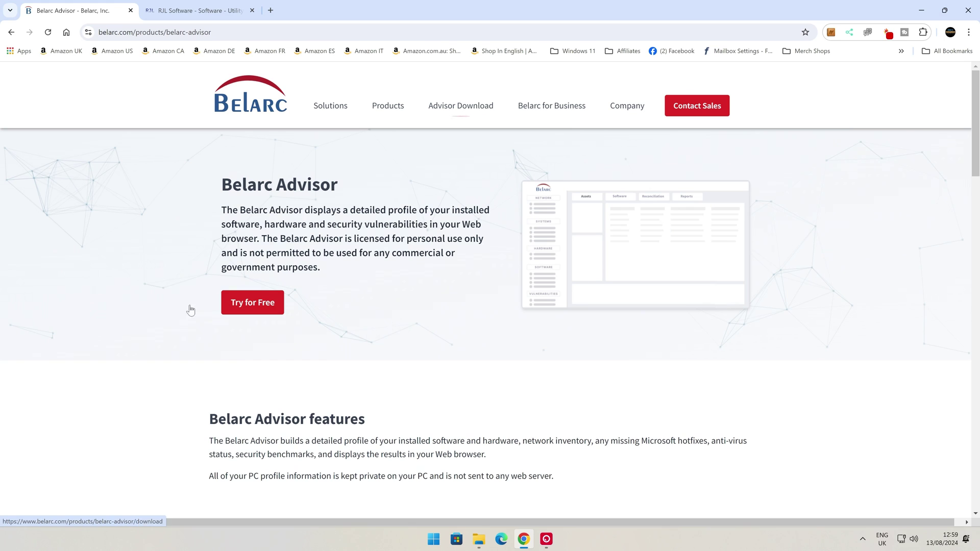
{"action": "left_click", "coordinate": [252, 306]}
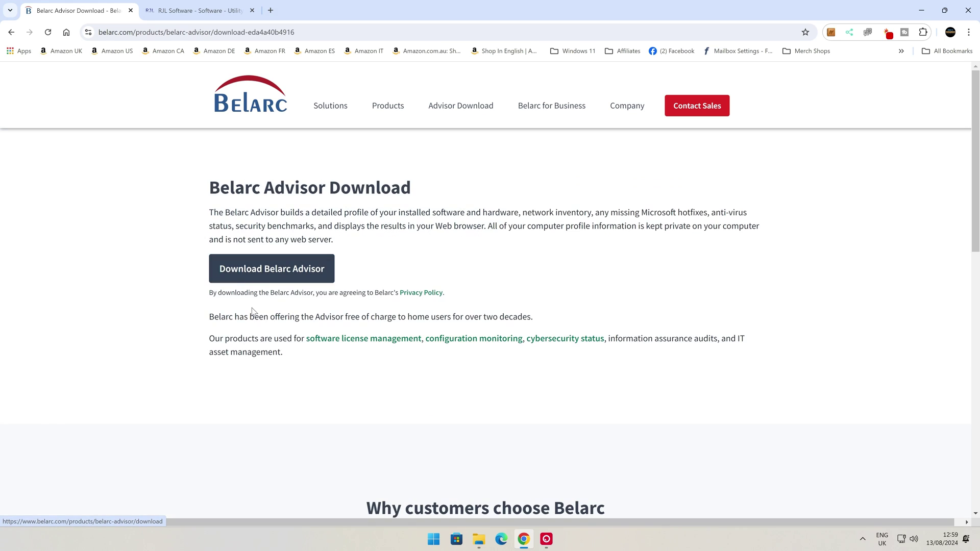
{"action": "left_click", "coordinate": [270, 276]}
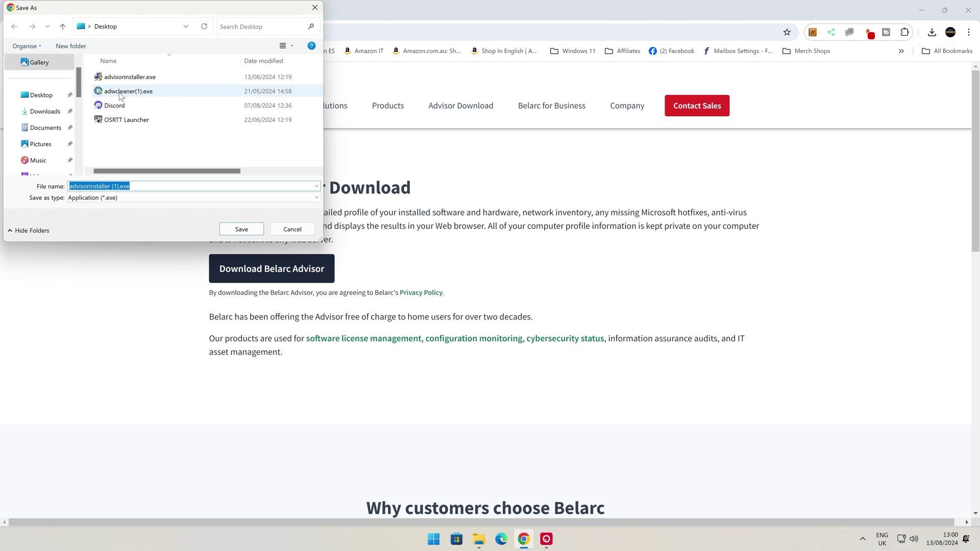
{"action": "left_click", "coordinate": [283, 225]}
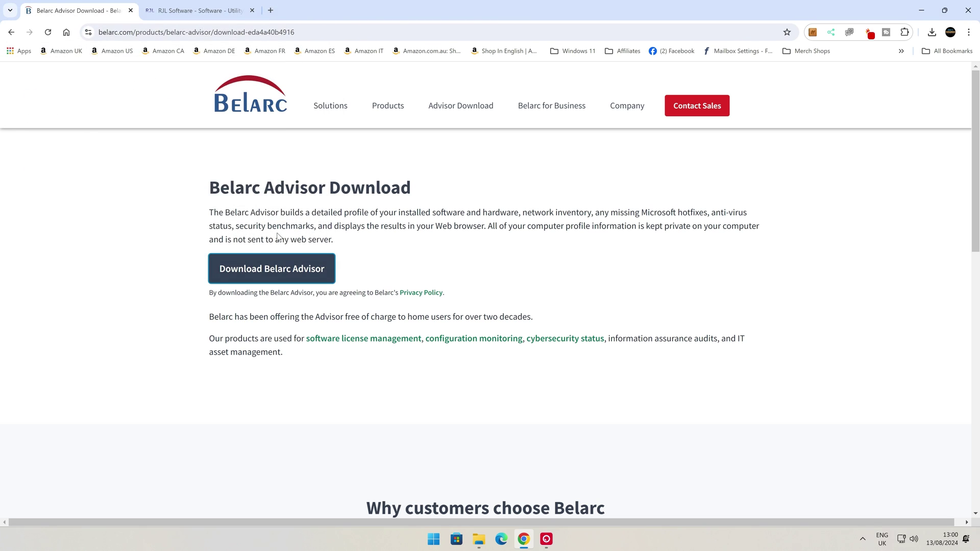
Run the Belarc Advisor installer already saved on the desktop, accept the licence agreement and install the program
{"action": "left_click", "coordinate": [931, 16]}
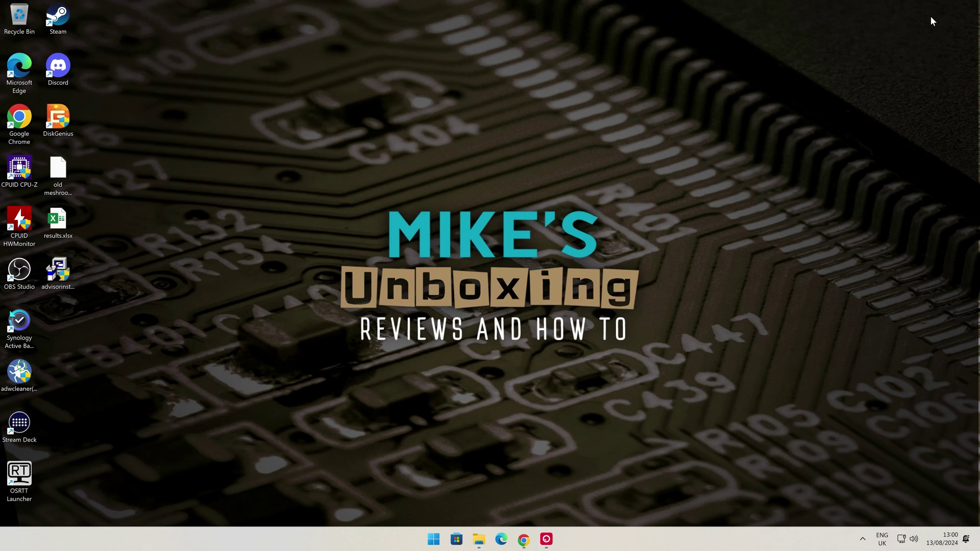
{"action": "double_click", "coordinate": [63, 277]}
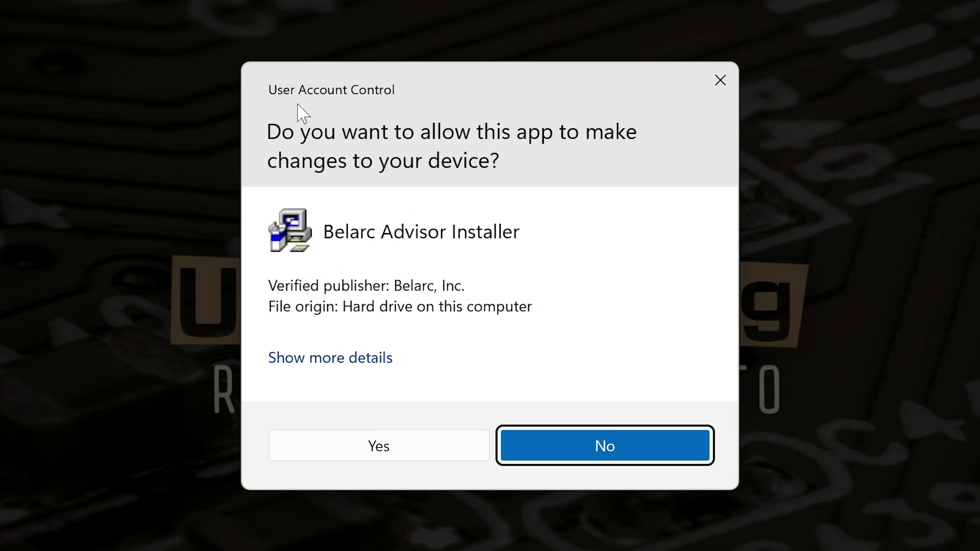
{"action": "left_click", "coordinate": [377, 447]}
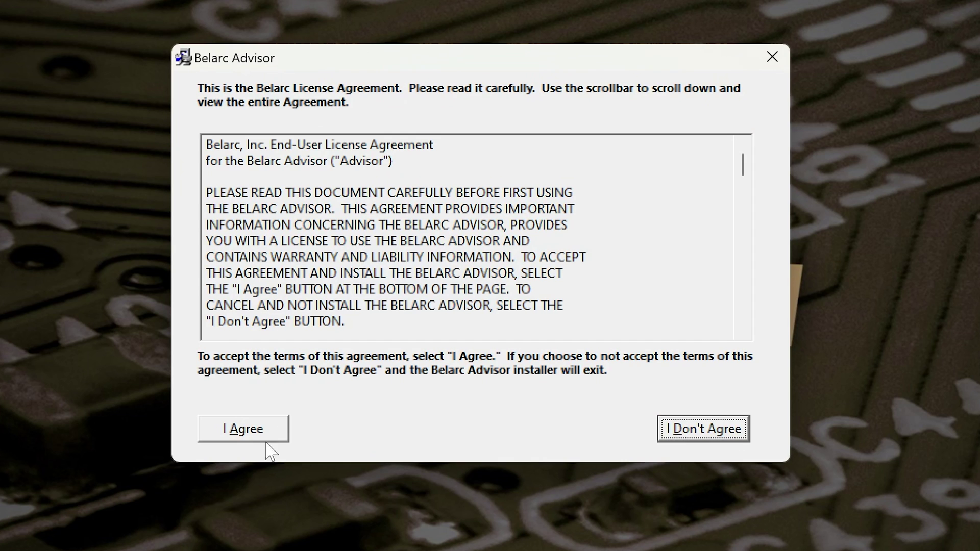
{"action": "left_click", "coordinate": [246, 431]}
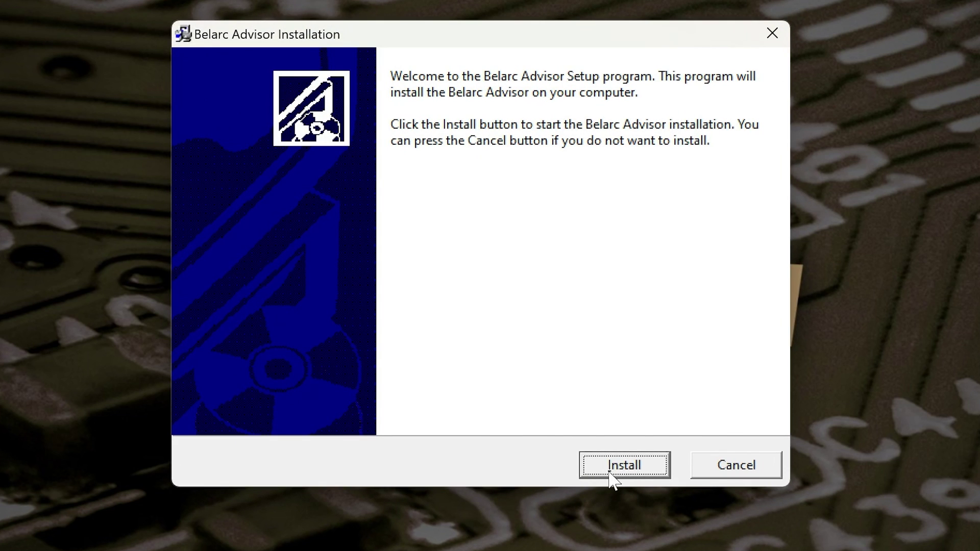
{"action": "left_click", "coordinate": [616, 463]}
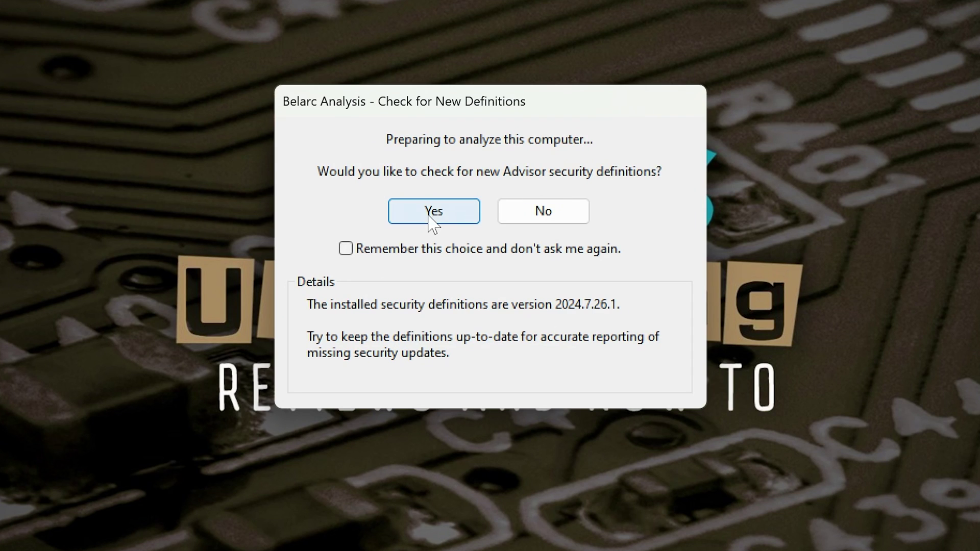
Check for new Advisor security definitions with that choice remembered, and skip the local network check during the analysis
{"action": "left_click", "coordinate": [353, 252]}
{"action": "left_click", "coordinate": [429, 214]}
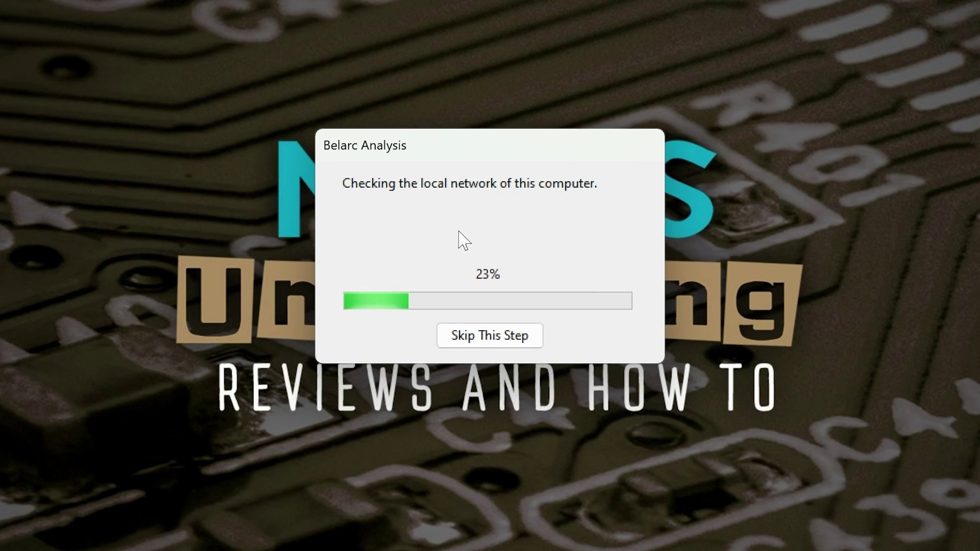
{"action": "left_click", "coordinate": [473, 343]}
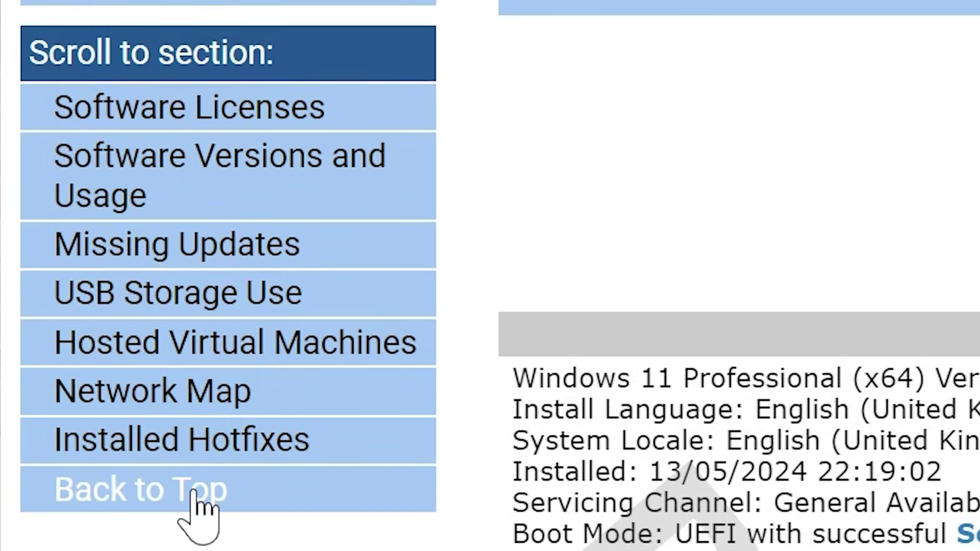
Examine the software licences, missing updates and computer profile summary in the Belarc report, and close the report
{"action": "left_click", "coordinate": [79, 122]}
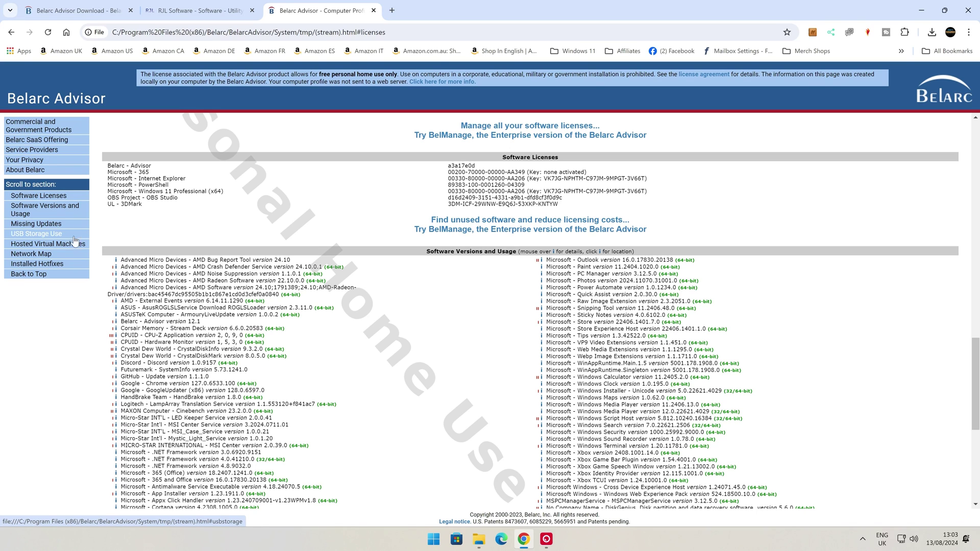
{"action": "left_click", "coordinate": [41, 225]}
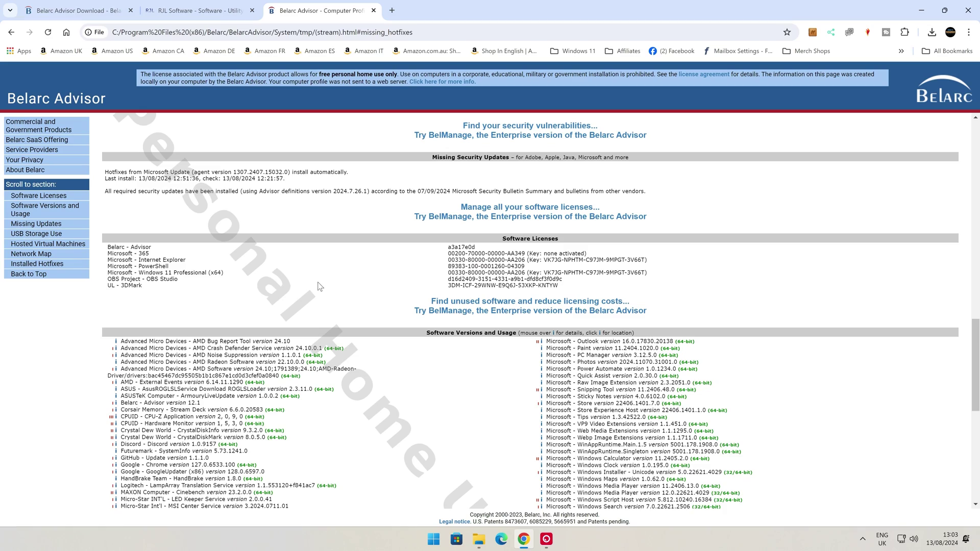
{"action": "scroll", "coordinate": [318, 296], "scroll_direction": "up", "scroll_amount": 15}
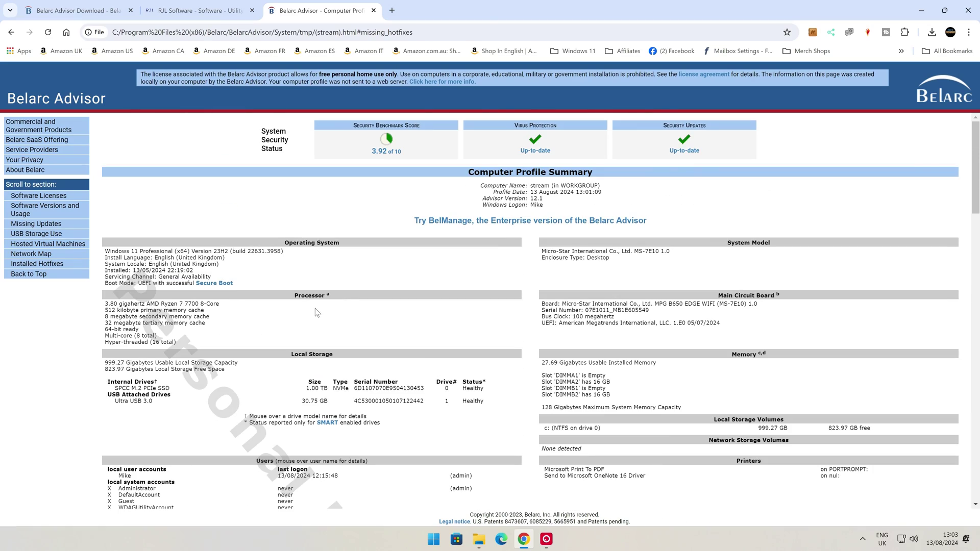
{"action": "scroll", "coordinate": [315, 306], "scroll_direction": "down", "scroll_amount": 4}
{"action": "scroll", "coordinate": [315, 303], "scroll_direction": "up", "scroll_amount": 3}
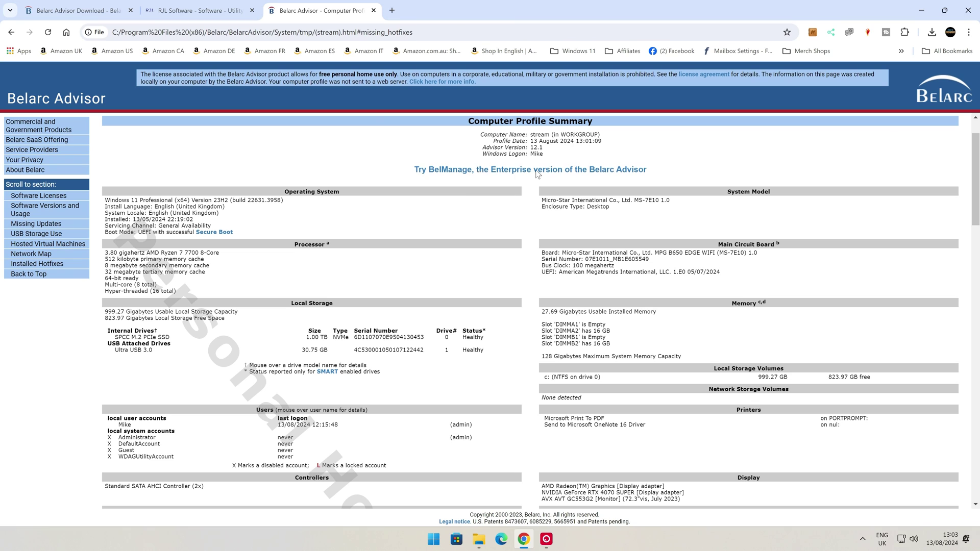
{"action": "left_click", "coordinate": [374, 11]}
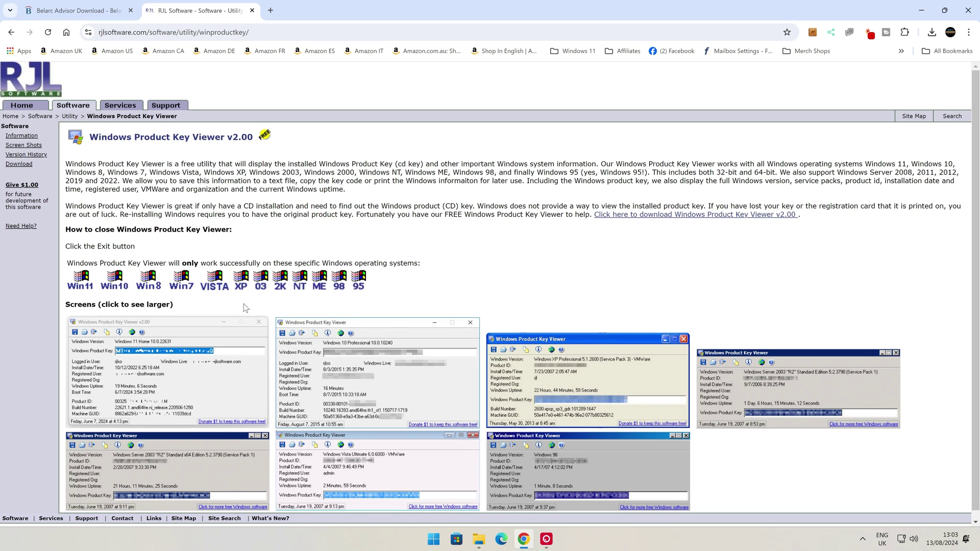
Download the Windows Product Key Viewer v2.00 ZIP archive from the RJL Software page, saving winproductkey.zip to the desktop
{"action": "scroll", "coordinate": [246, 308], "scroll_direction": "down", "scroll_amount": 1}
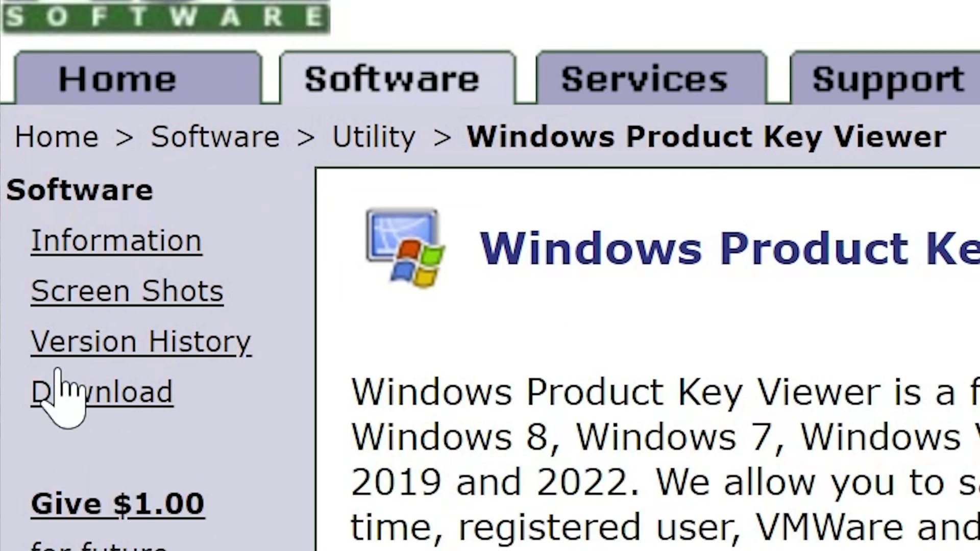
{"action": "left_click", "coordinate": [84, 381]}
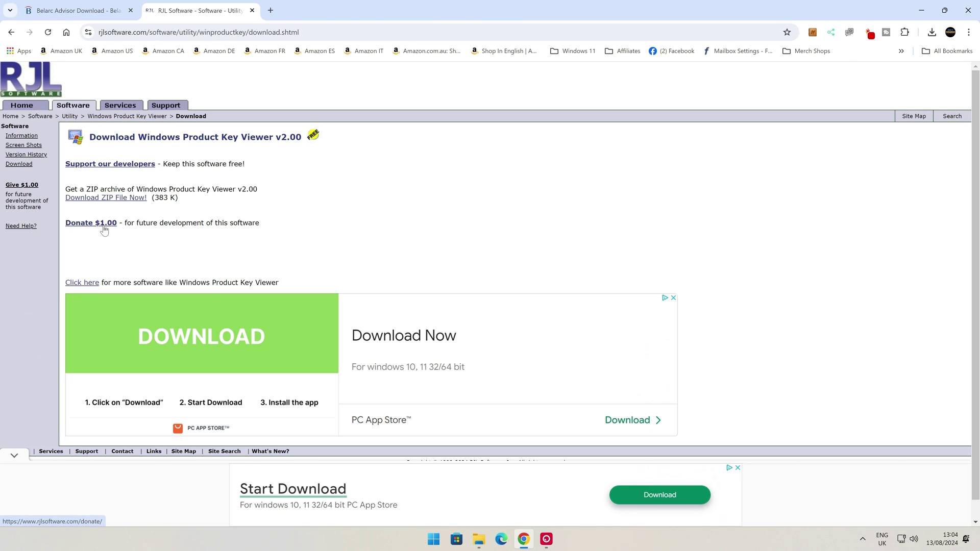
{"action": "left_click", "coordinate": [105, 199]}
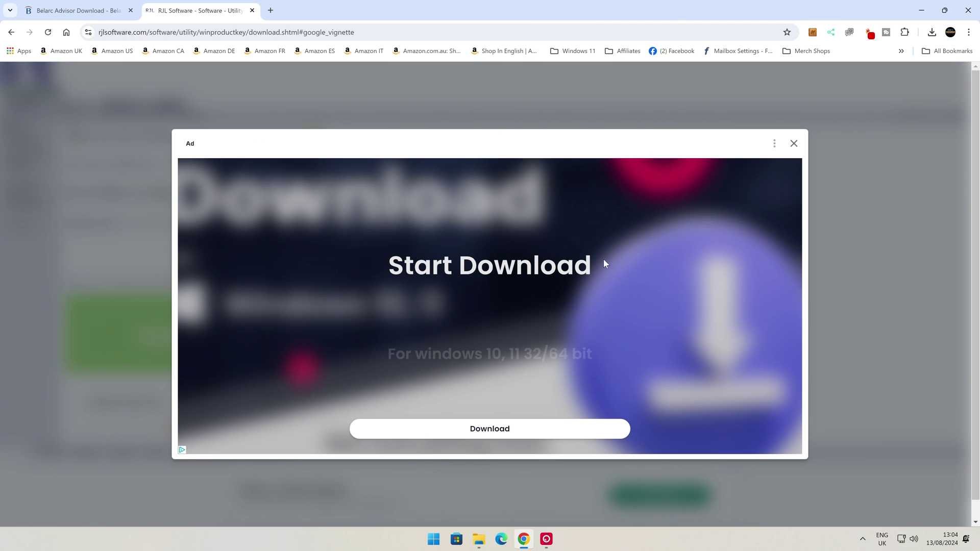
{"action": "left_click", "coordinate": [794, 139]}
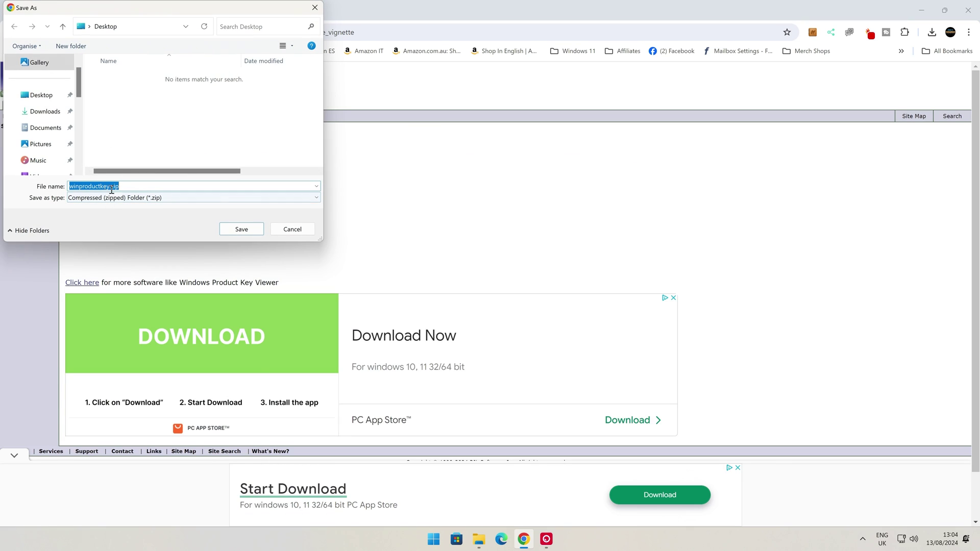
{"action": "left_click", "coordinate": [238, 230]}
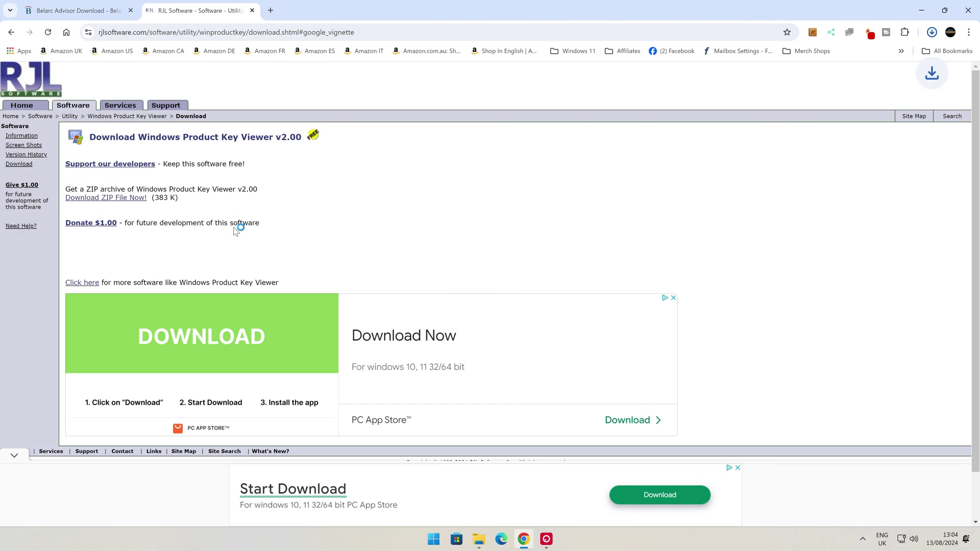
Extract winproductkey.zip on the desktop into the suggested winproductkey folder, showing the extracted files when complete
{"action": "left_click", "coordinate": [919, 12]}
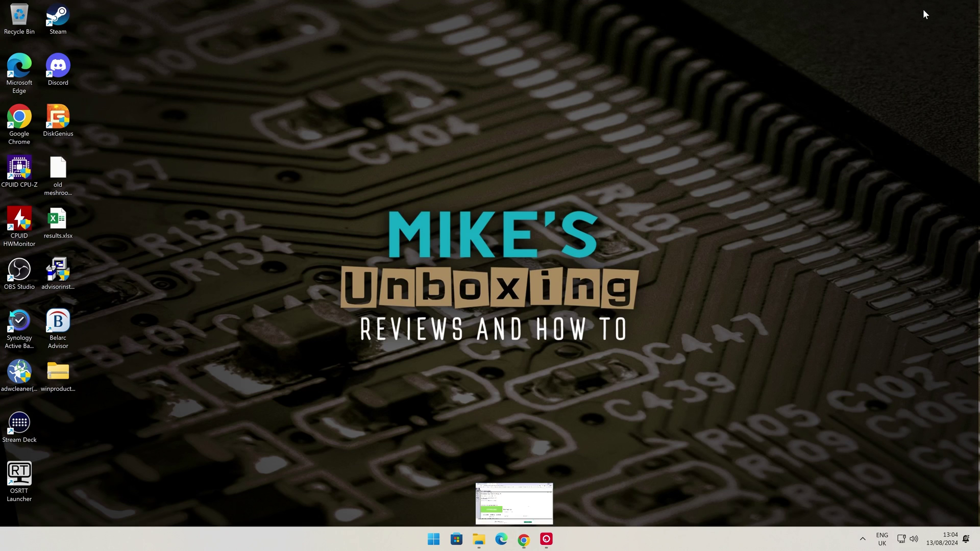
{"action": "right_click", "coordinate": [61, 378]}
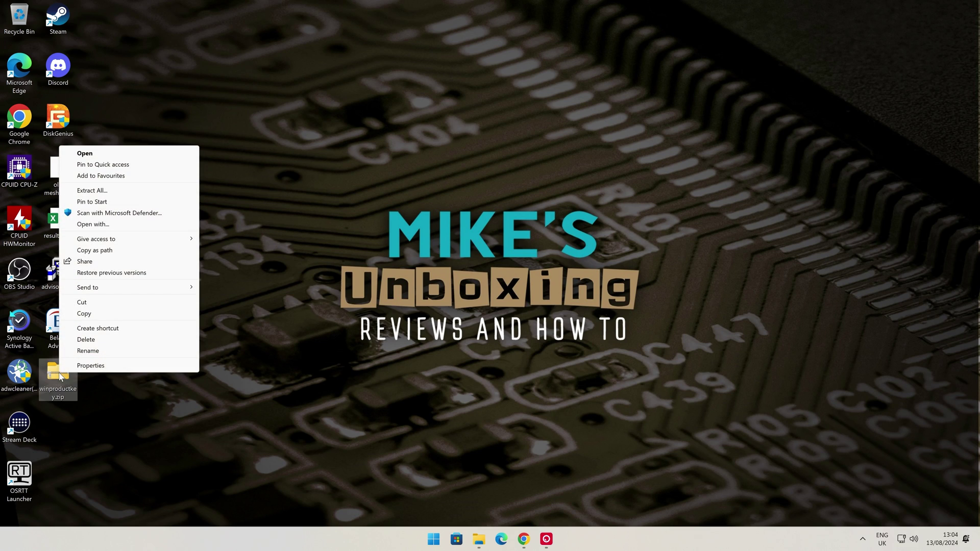
{"action": "left_click", "coordinate": [91, 191]}
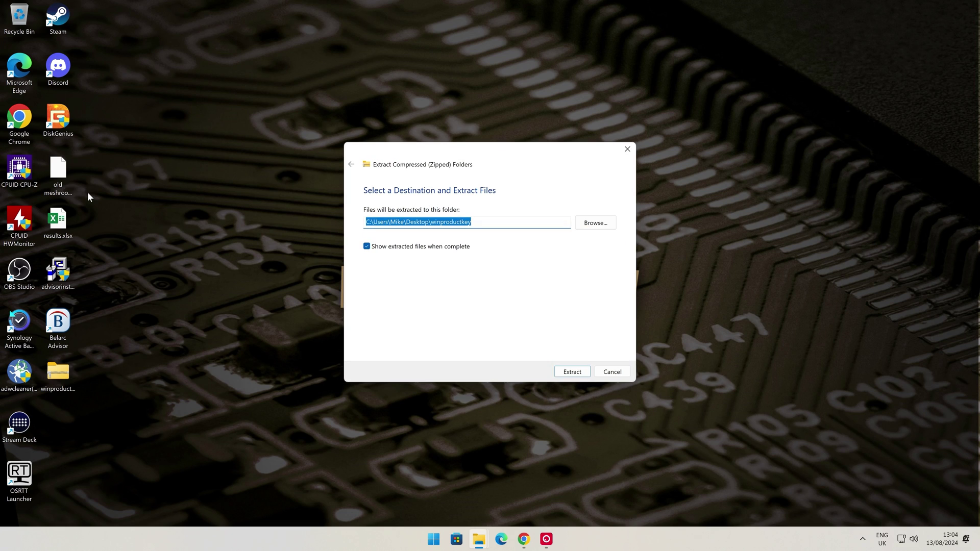
{"action": "left_click", "coordinate": [585, 371]}
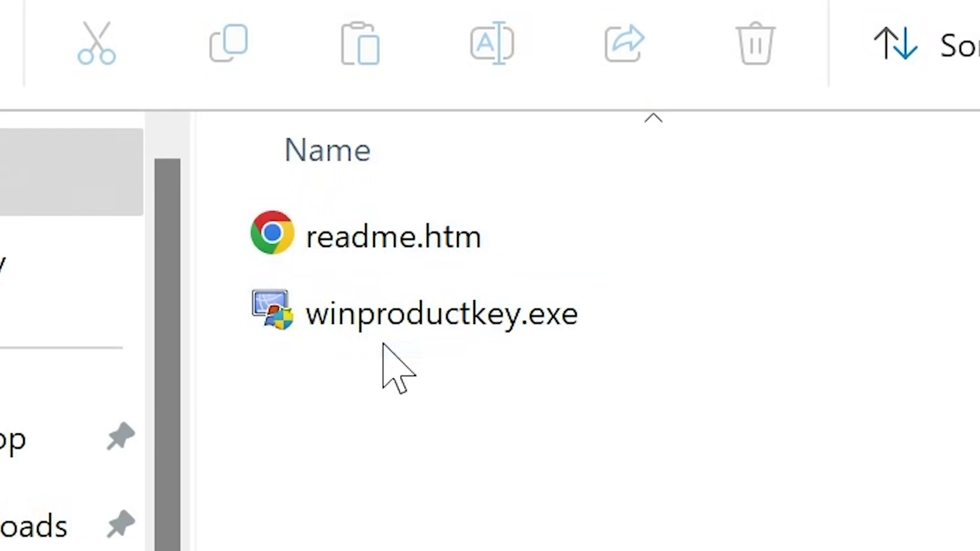
Run winproductkey.exe despite the SmartScreen warning and allow it to make changes to the device
{"action": "mouse_move", "coordinate": [478, 331]}
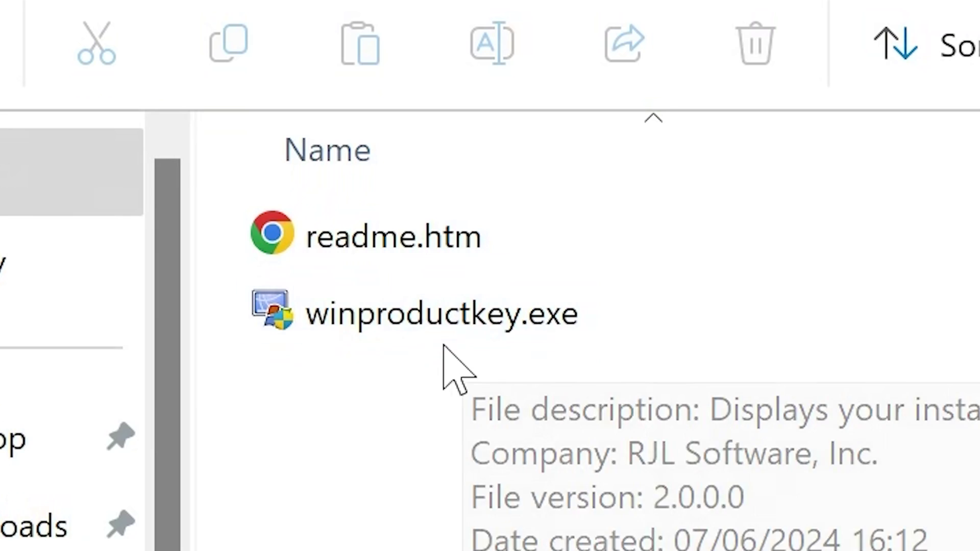
{"action": "mouse_move", "coordinate": [428, 313]}
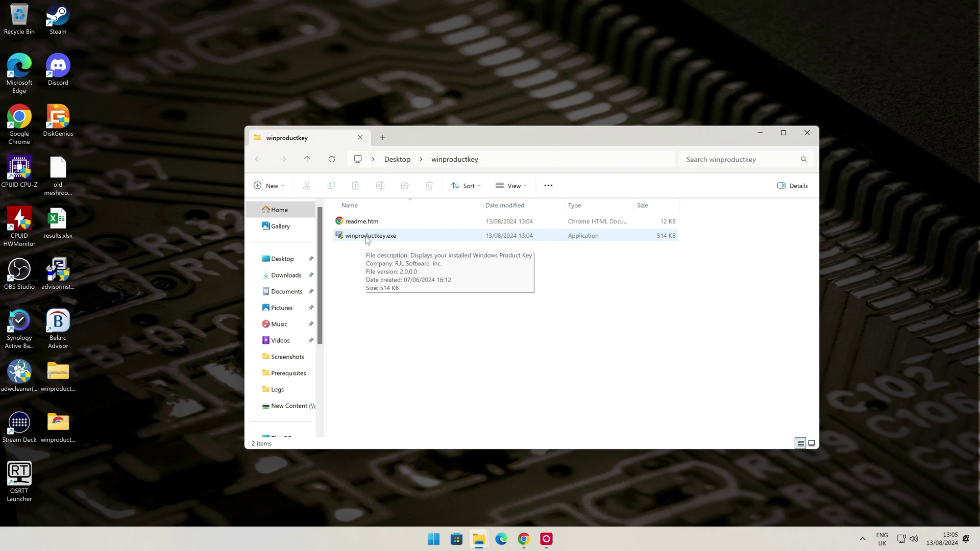
{"action": "double_click", "coordinate": [365, 236]}
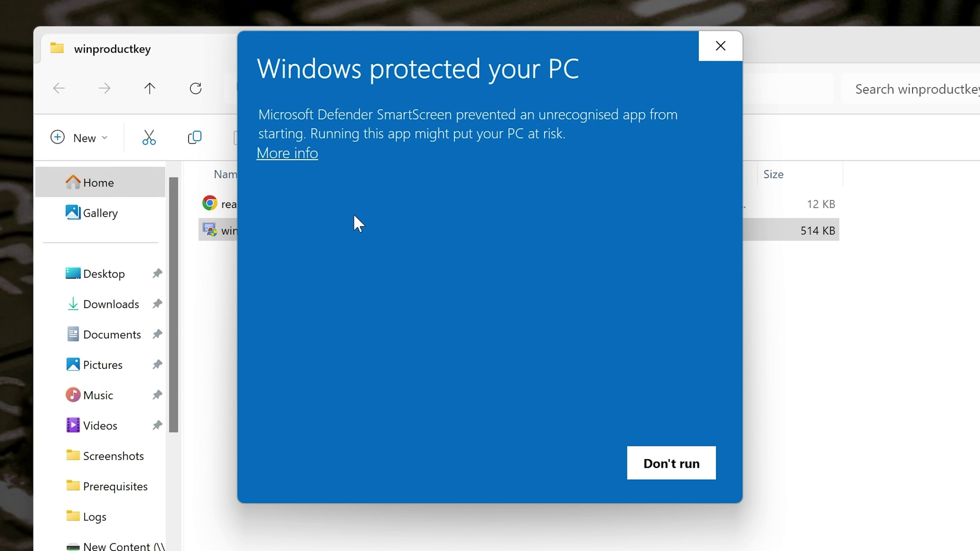
{"action": "left_click", "coordinate": [293, 159]}
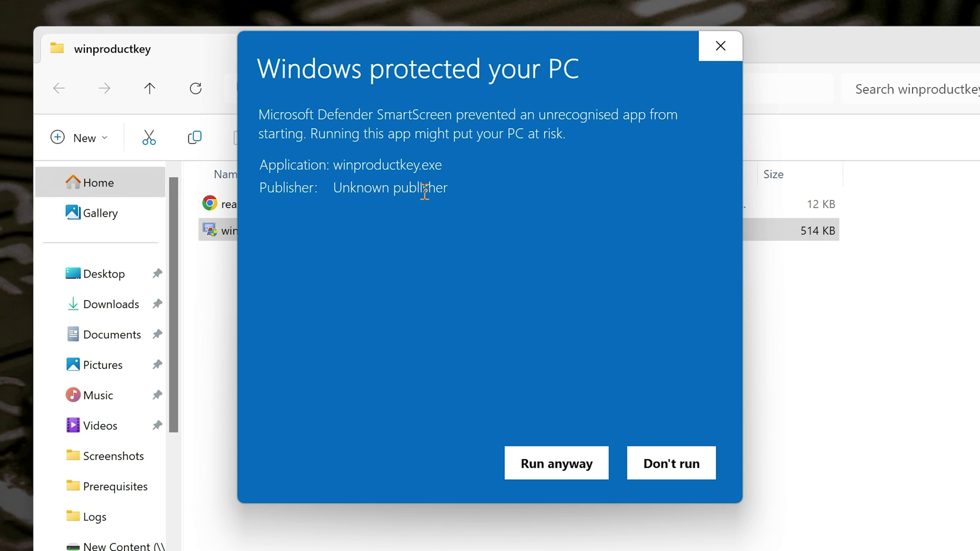
{"action": "left_click", "coordinate": [576, 472]}
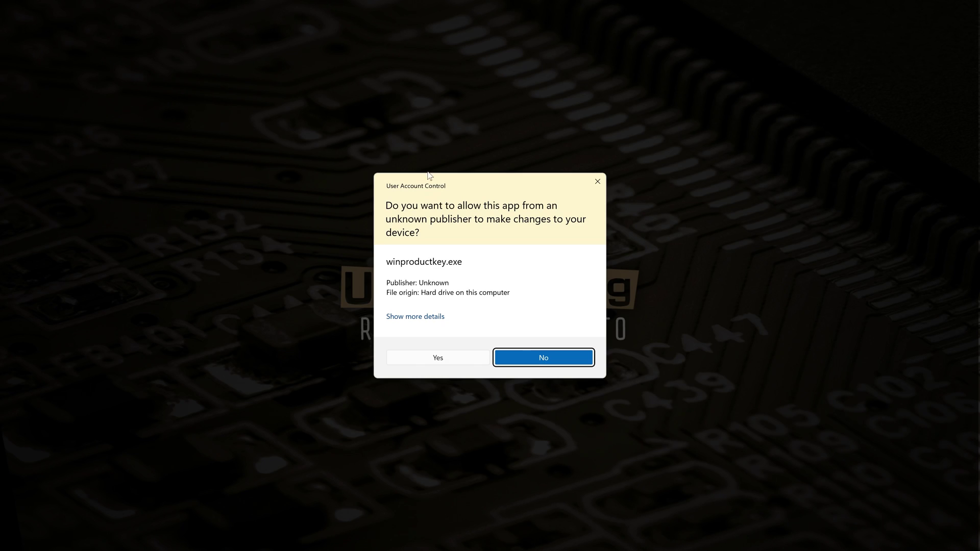
{"action": "left_click", "coordinate": [436, 359]}
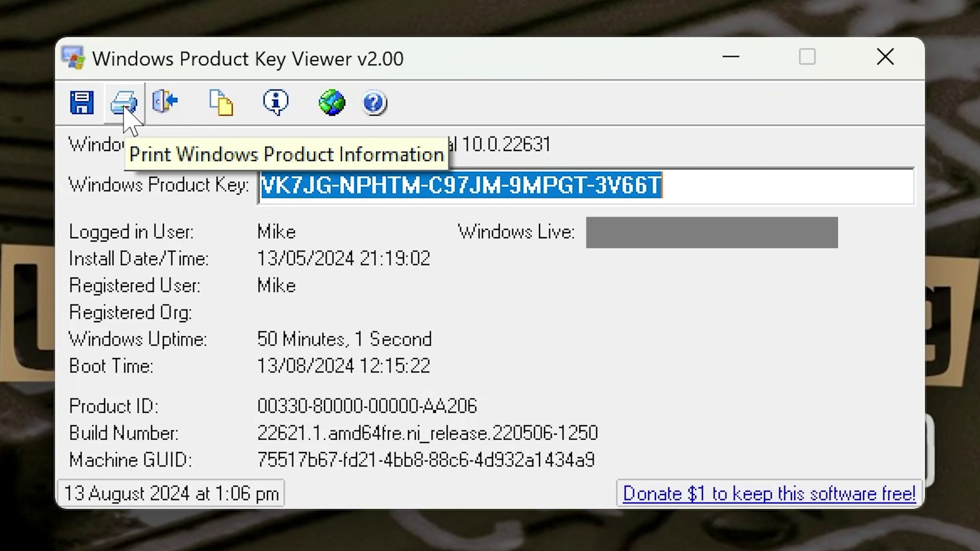
Print the Windows product information shown in Windows Product Key Viewer
{"action": "left_click", "coordinate": [126, 92]}
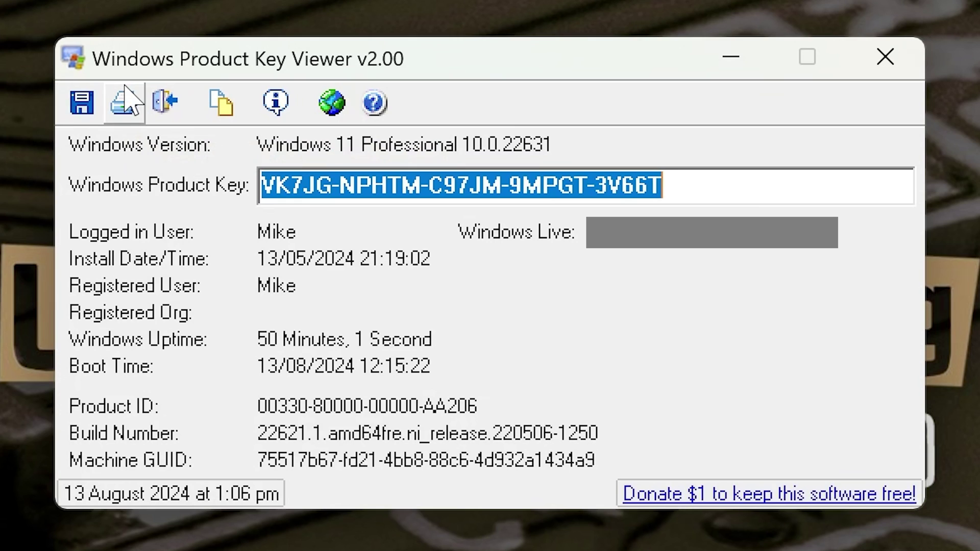